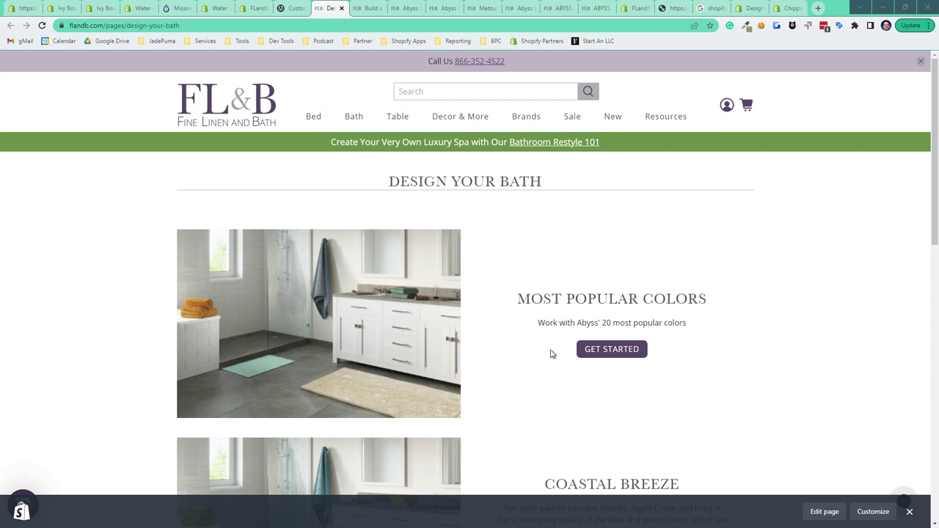
# - Start the Most Popular Colors Build a Bath builder from the Design Your Bath page
pyautogui.click(597, 351)
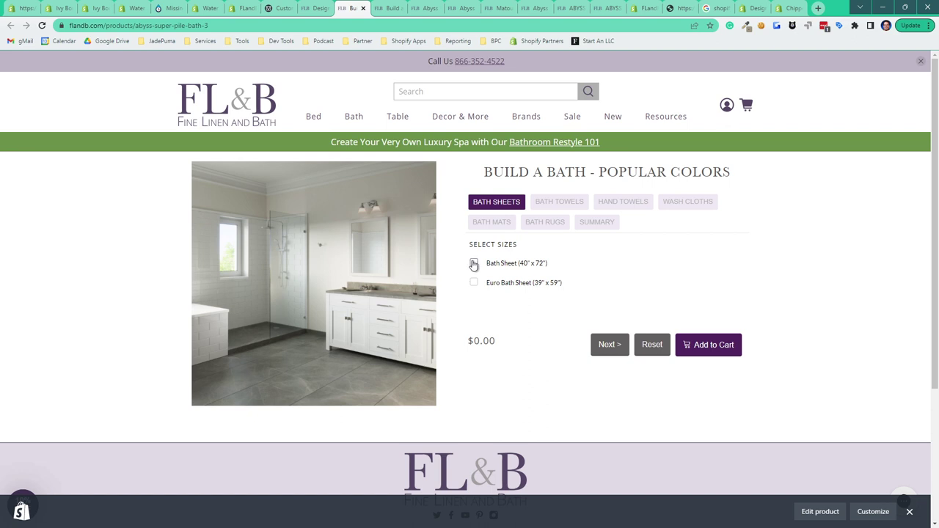
# - Choose the 40" x 72" bath sheet size in Aqua, leaving Euro unselected
pyautogui.click(474, 263)
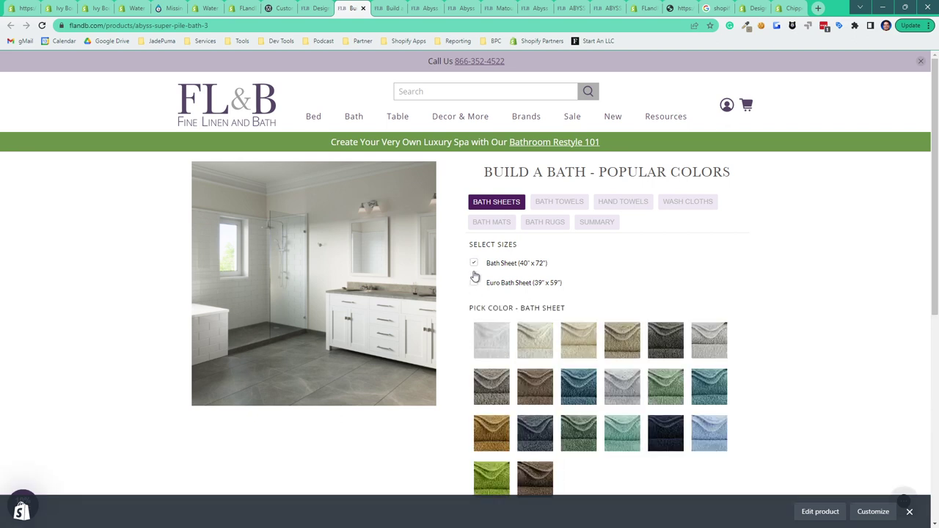
pyautogui.click(474, 268)
pyautogui.click(475, 283)
pyautogui.click(474, 263)
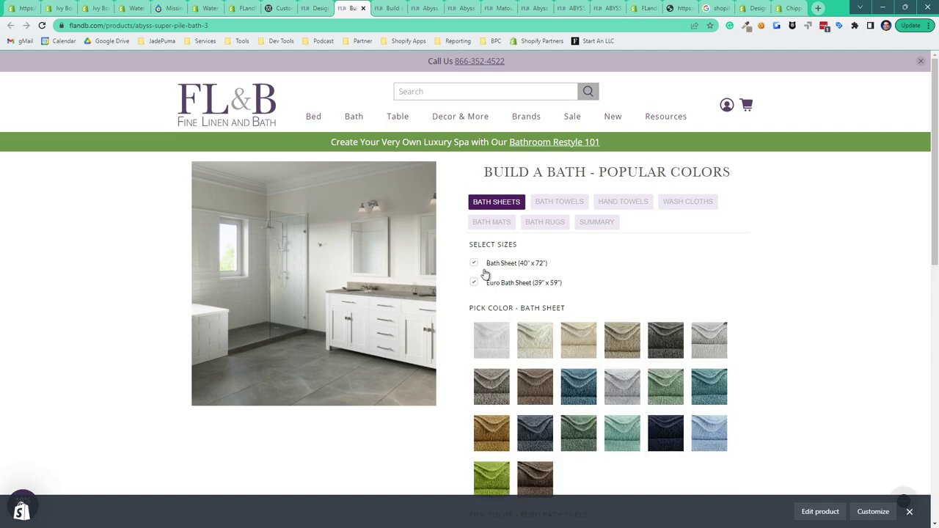
pyautogui.click(474, 283)
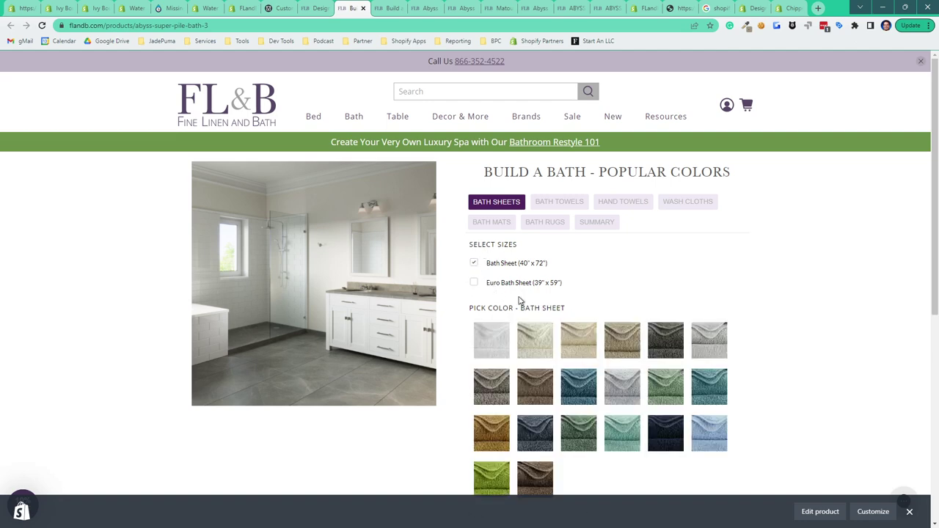
pyautogui.scroll(-3, 610, 409)
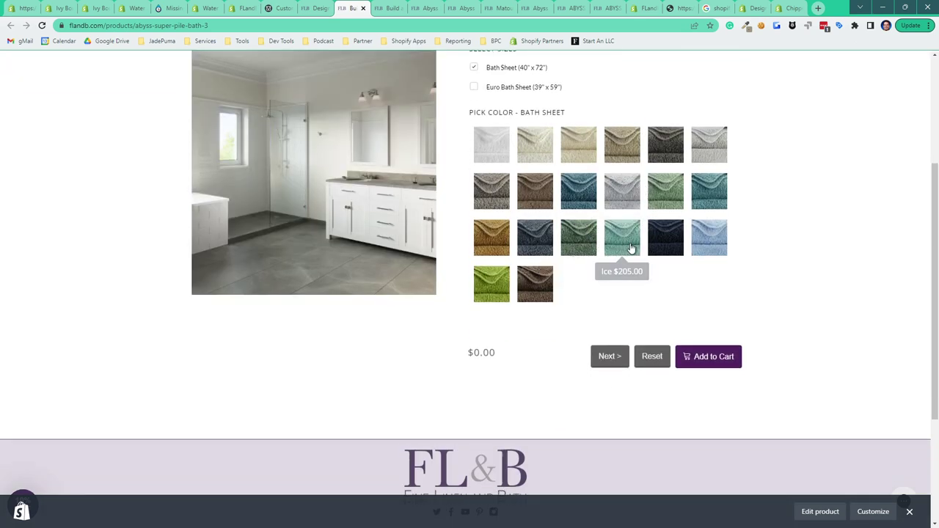
pyautogui.click(670, 191)
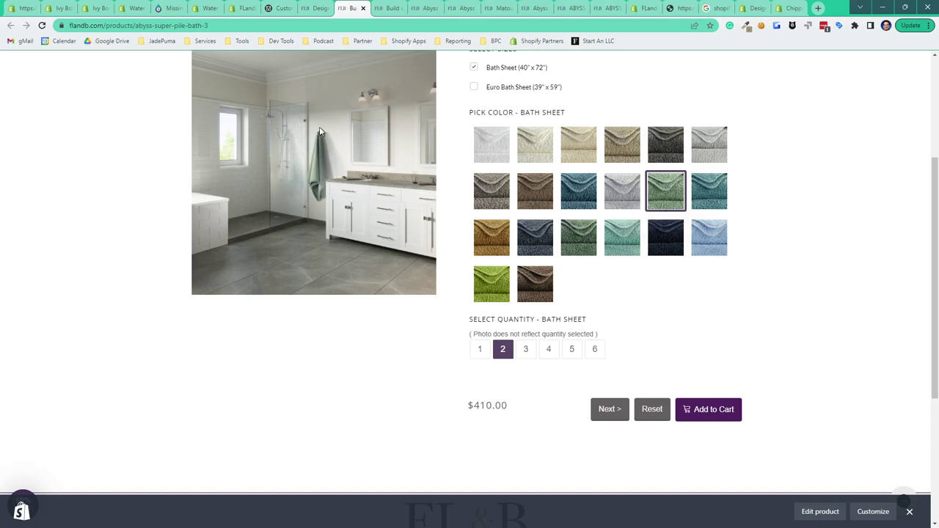
# - Set the bath sheet quantity to 2, bringing the total to $410.00
pyautogui.scroll(1, 334, 136)
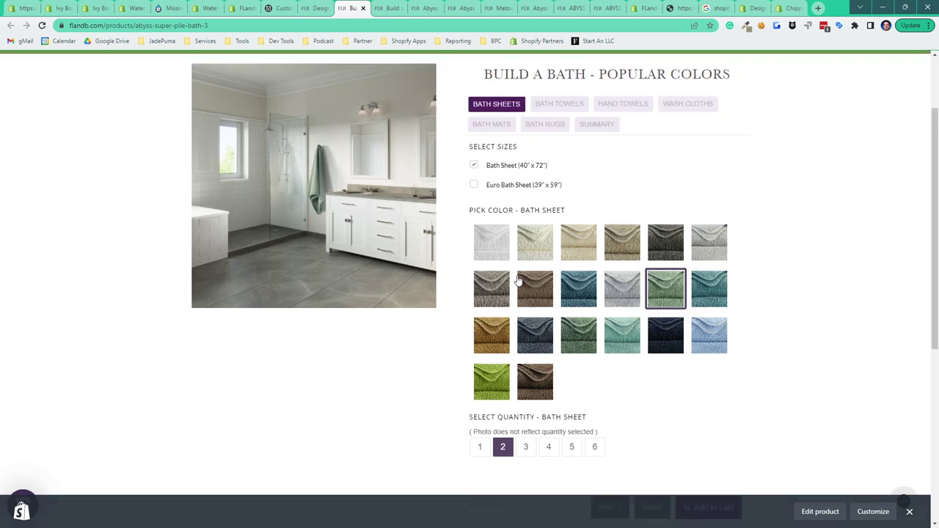
pyautogui.click(477, 451)
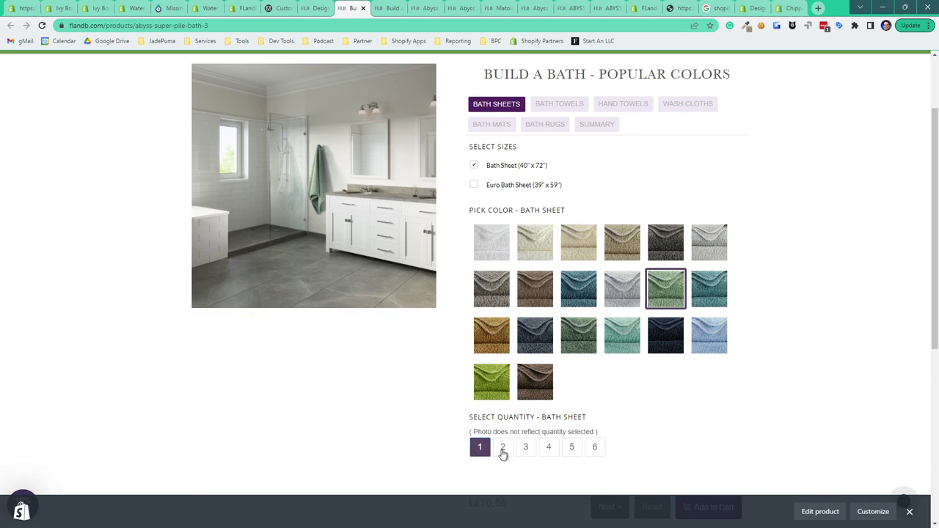
pyautogui.click(525, 447)
pyautogui.scroll(-1, 499, 298)
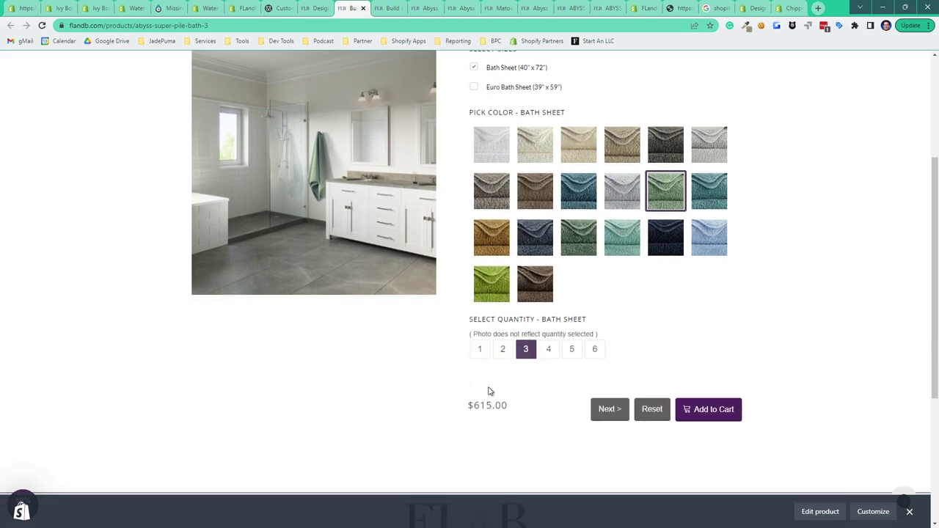
pyautogui.moveTo(476, 405); pyautogui.dragTo(517, 411)
pyautogui.click(479, 349)
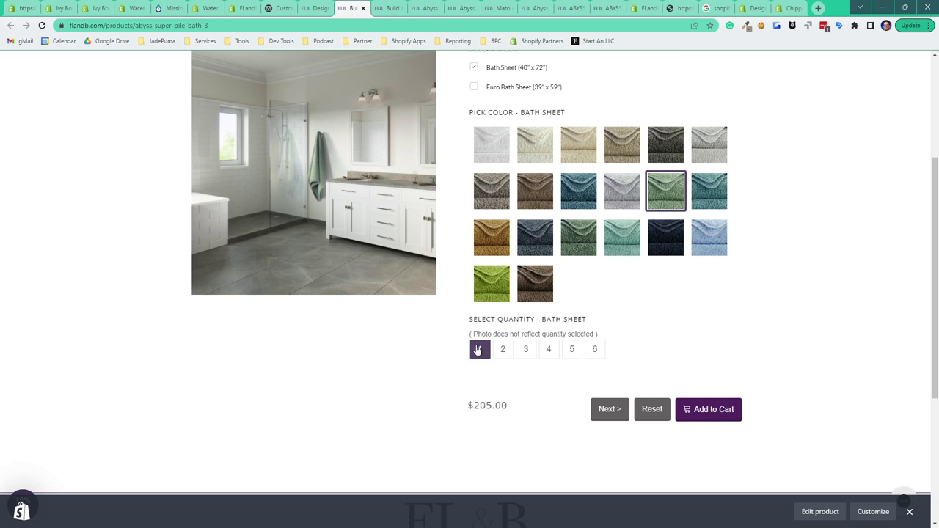
pyautogui.click(499, 354)
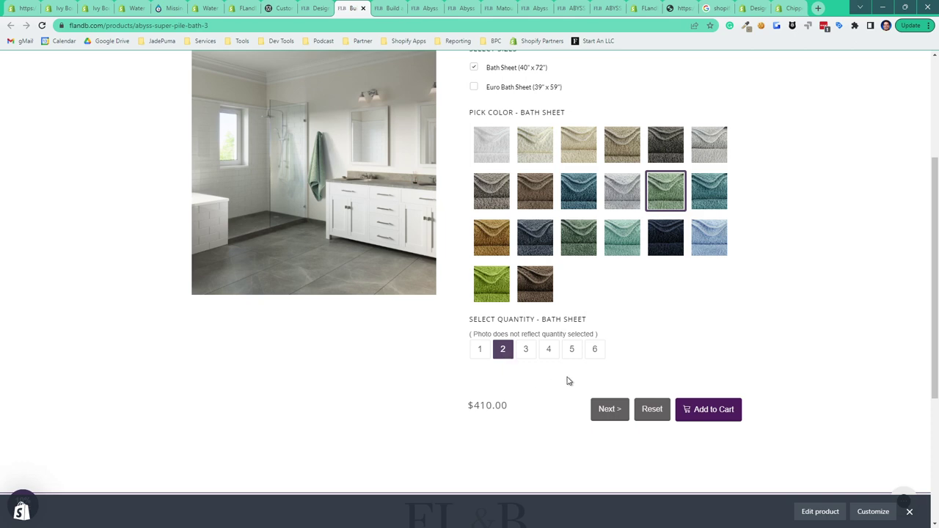
pyautogui.scroll(3, 558, 332)
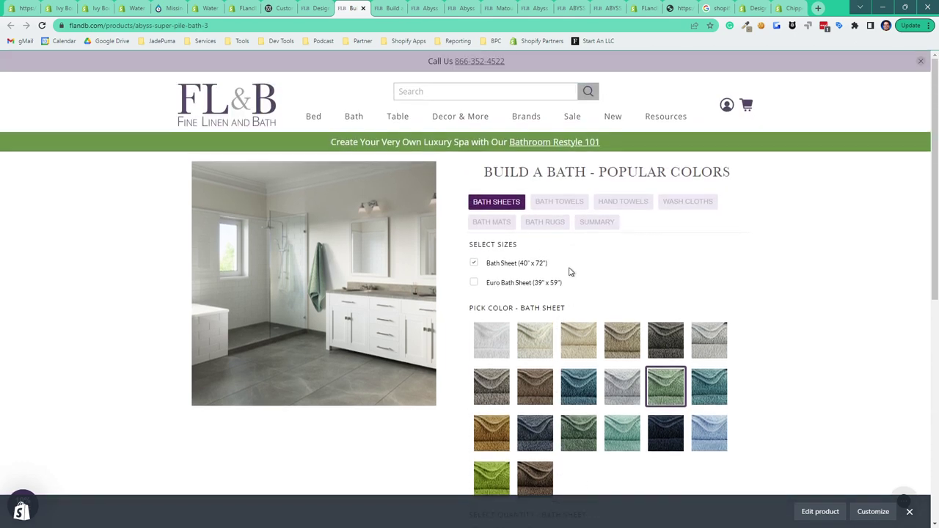
pyautogui.scroll(-1, 564, 256)
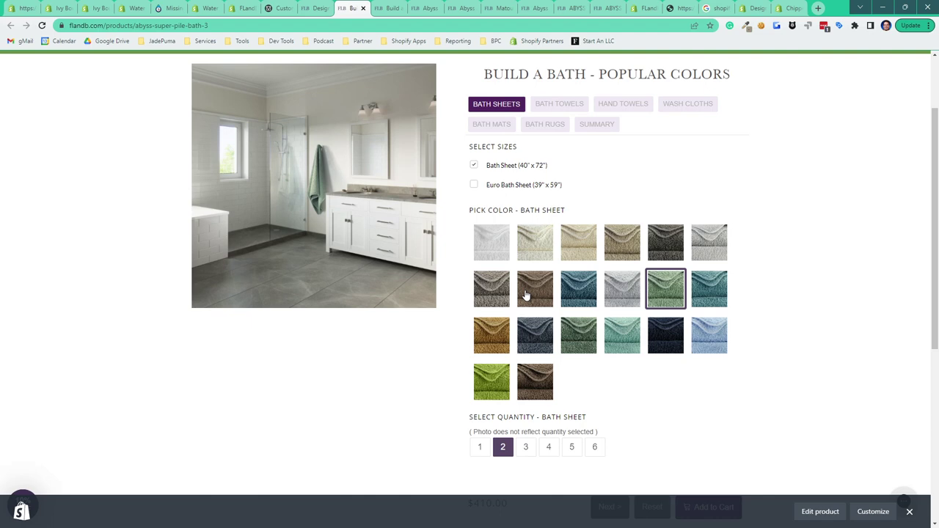
pyautogui.scroll(-3, 524, 298)
# - Choose three Atlantic bath towels, raising the total to $740.00
pyautogui.click(610, 313)
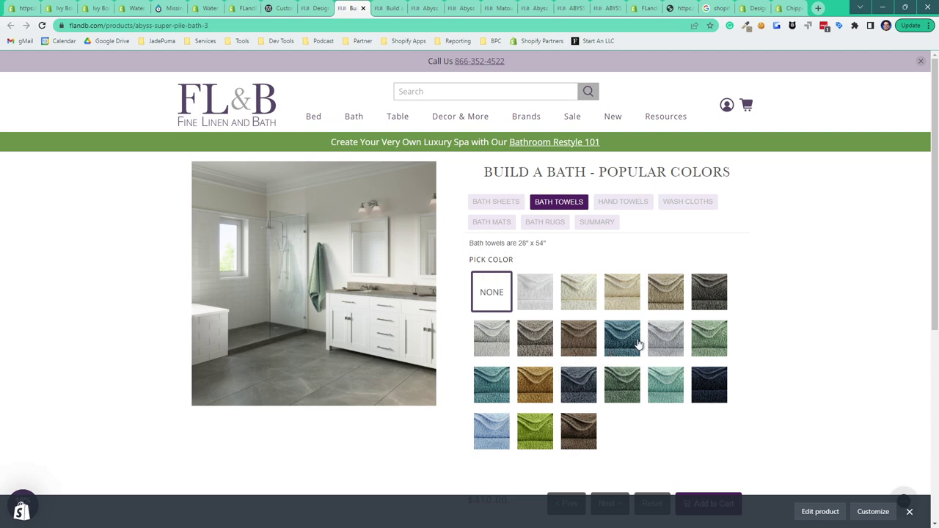
pyautogui.click(534, 387)
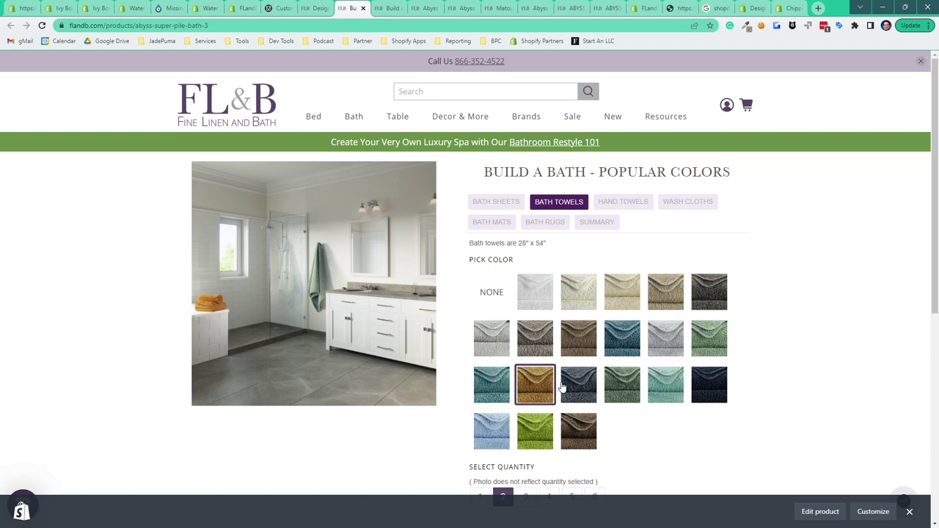
pyautogui.click(629, 395)
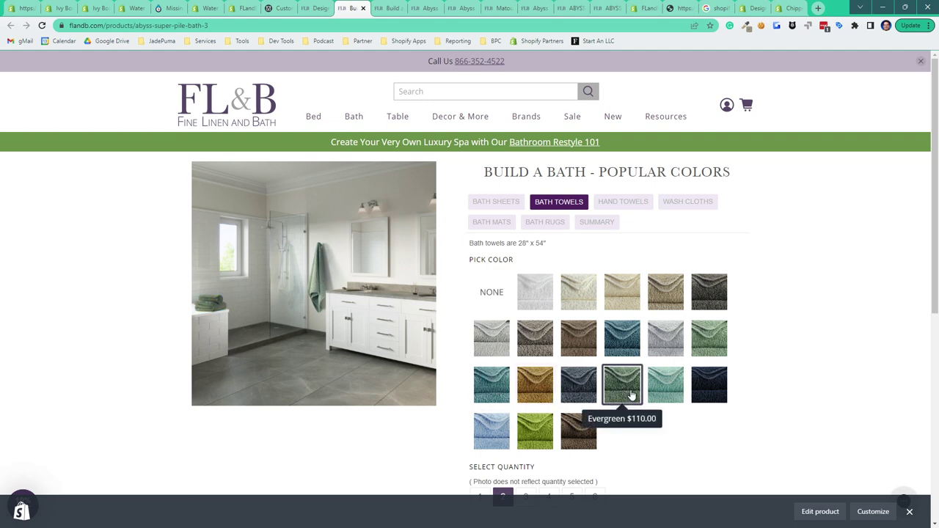
pyautogui.click(481, 388)
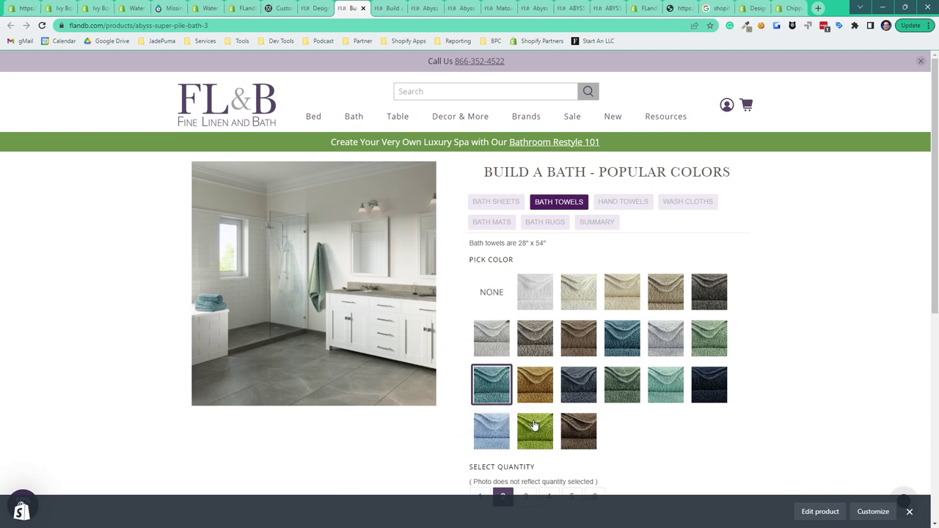
pyautogui.scroll(-1, 536, 425)
pyautogui.click(525, 400)
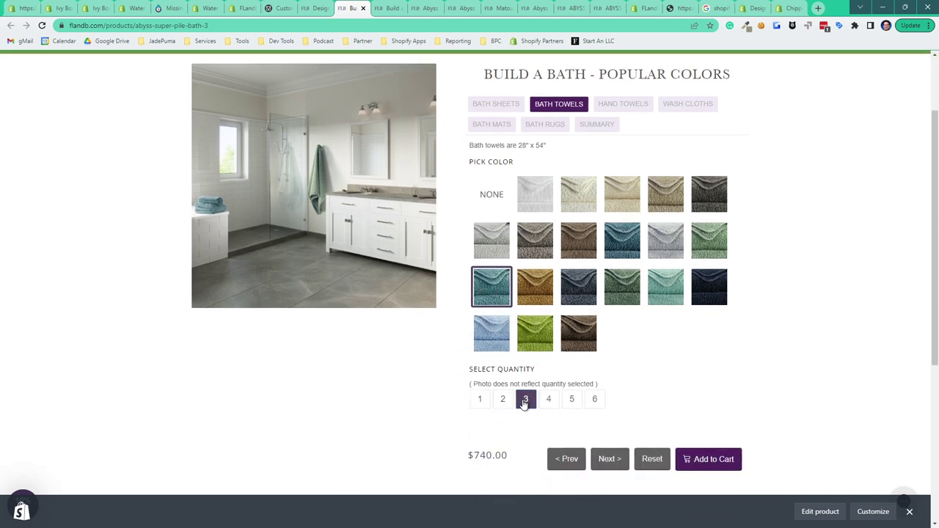
# - Add Fingertip hand towels in Aqua and Regular 17" x 30" hand towels in Black
pyautogui.click(610, 461)
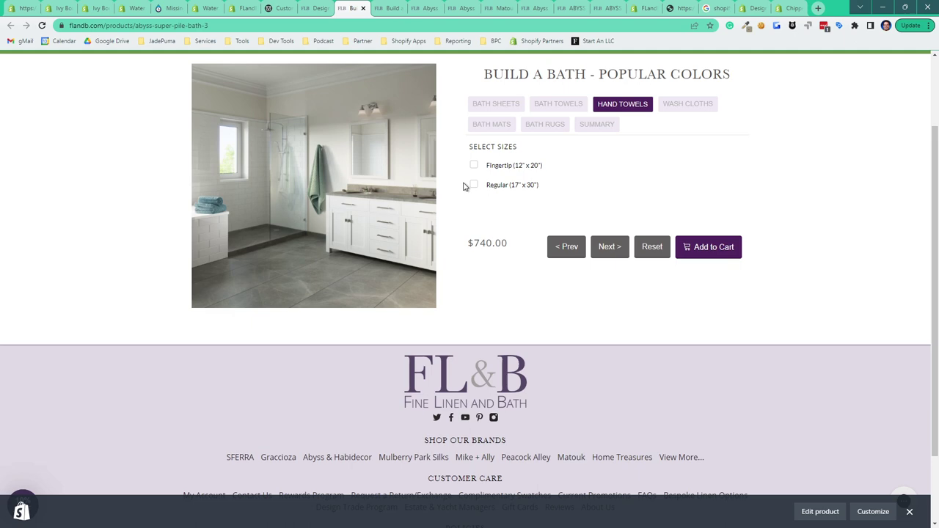
pyautogui.click(477, 186)
pyautogui.click(474, 164)
pyautogui.scroll(-4, 541, 301)
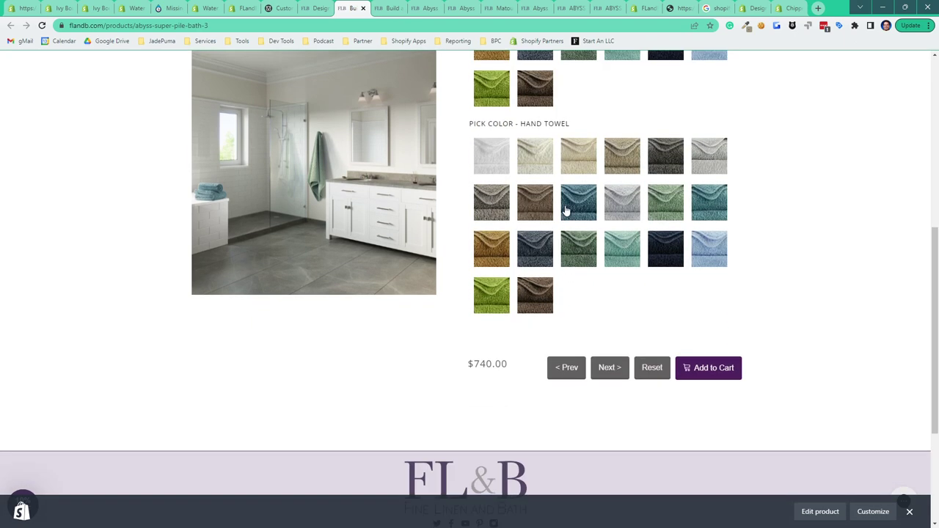
pyautogui.click(673, 243)
pyautogui.scroll(3, 526, 244)
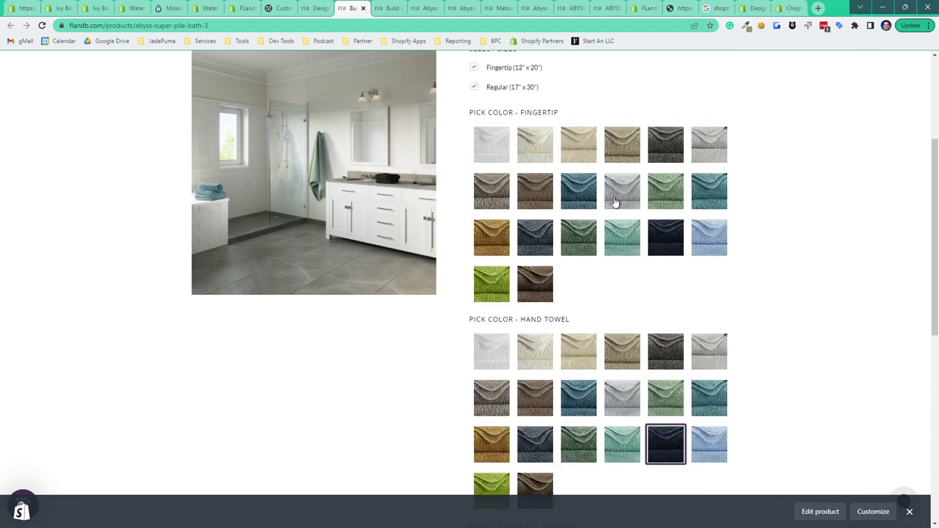
pyautogui.click(664, 189)
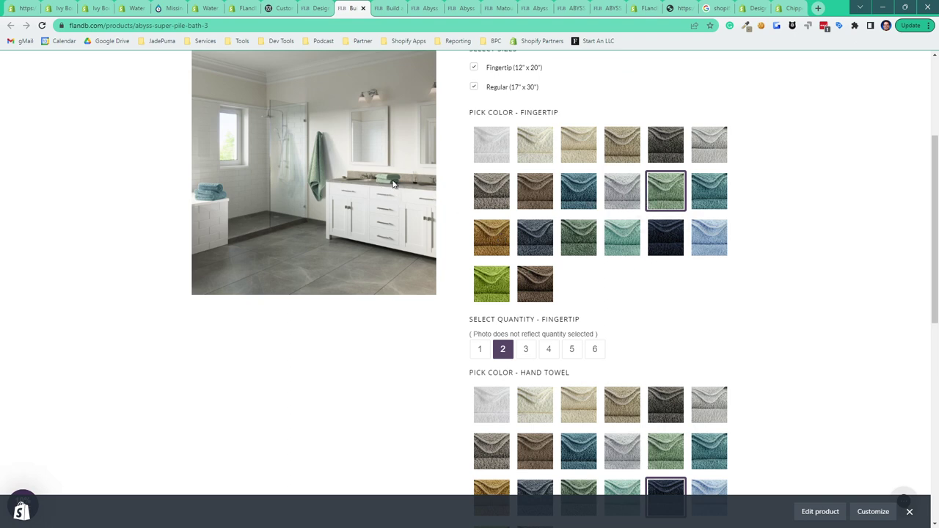
# - Set one fingertip and three regular hand towels, for a $902.00 total
pyautogui.scroll(-3, 535, 342)
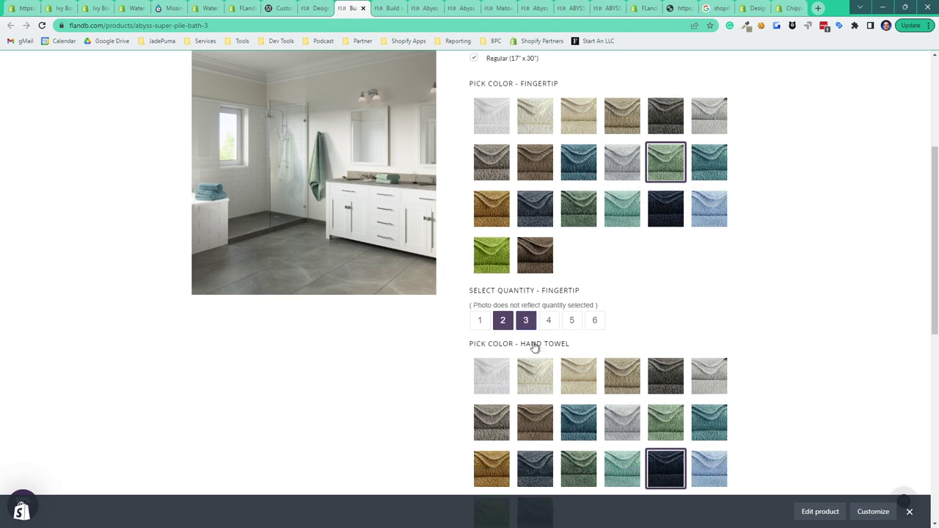
pyautogui.click(480, 154)
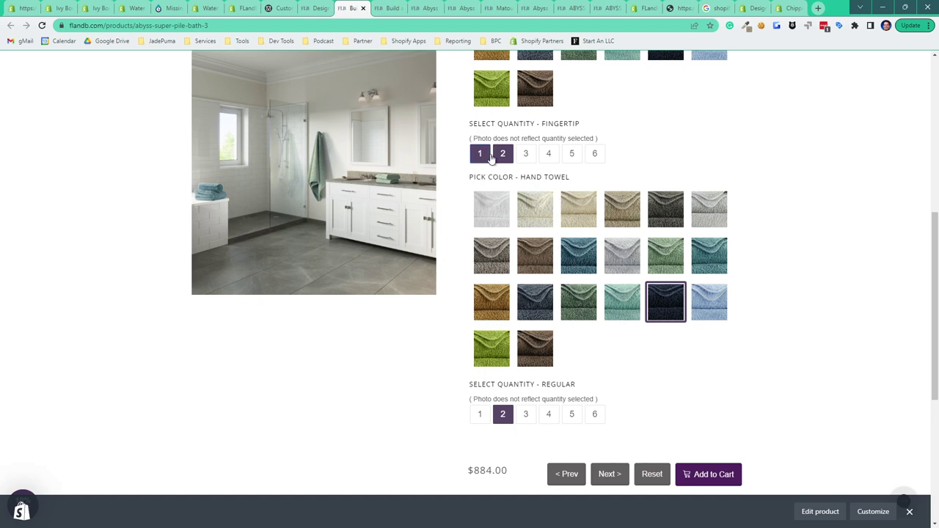
pyautogui.click(526, 418)
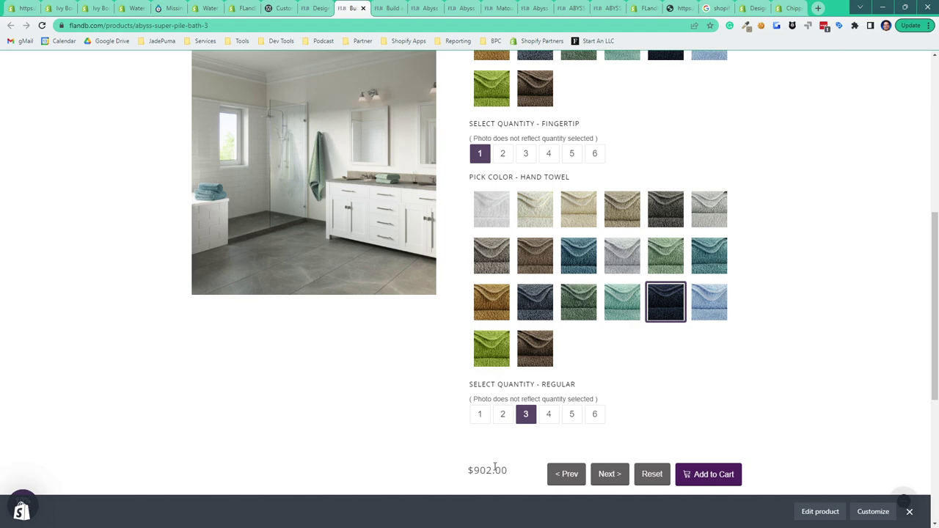
pyautogui.click(617, 475)
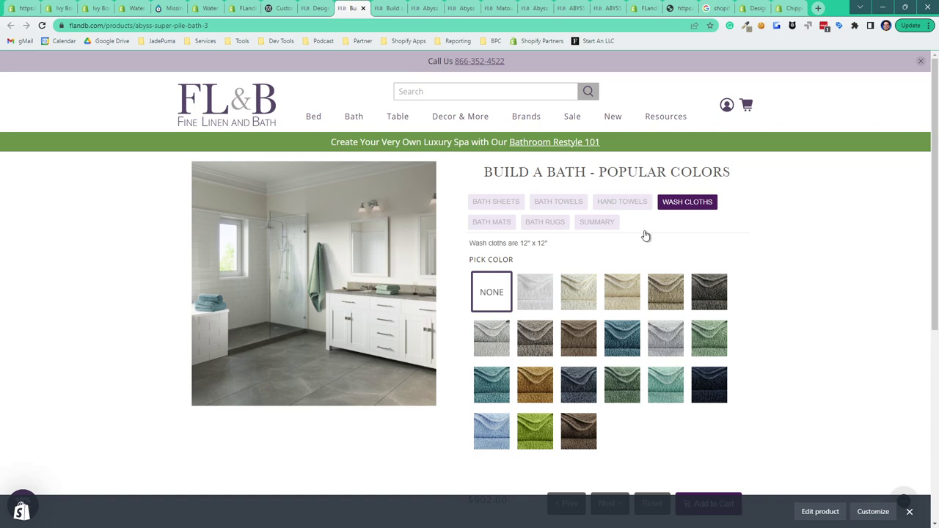
# - Pick one Apple Green wash cloth, bringing the total to $923.00
pyautogui.click(704, 298)
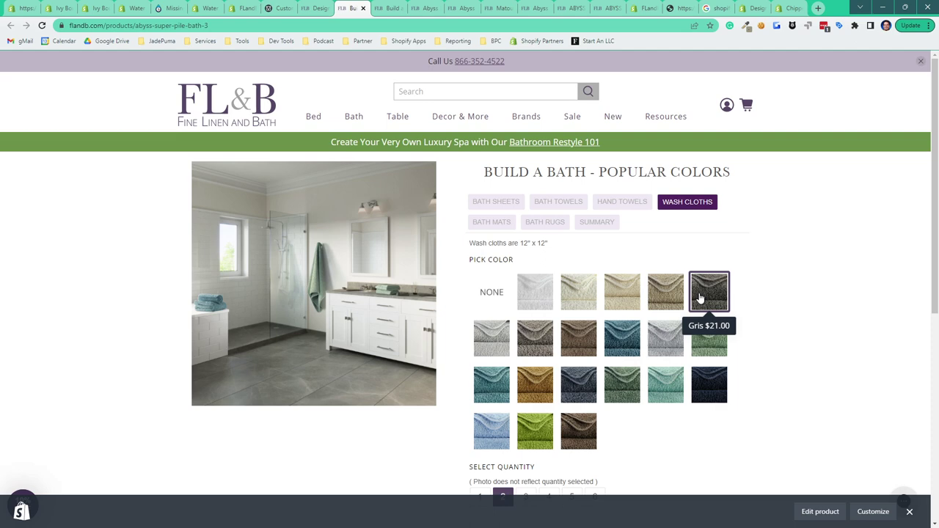
pyautogui.click(488, 293)
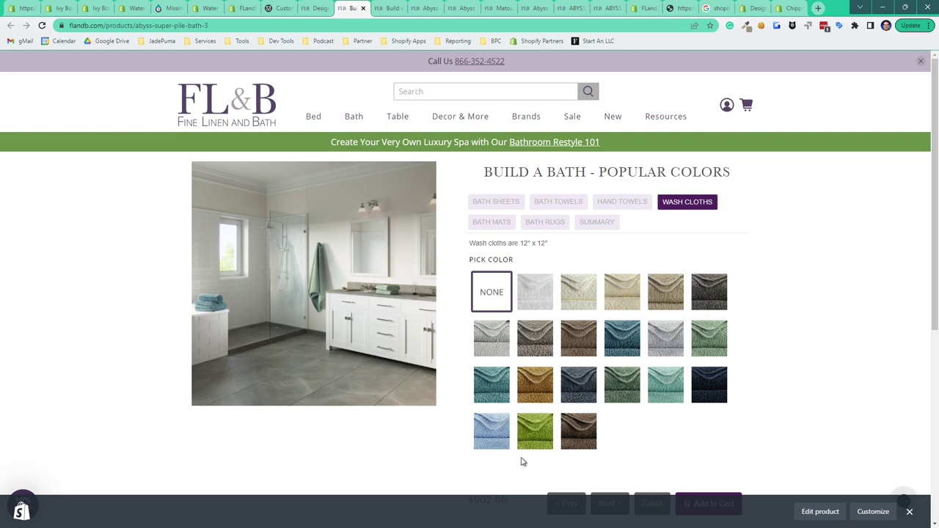
pyautogui.click(540, 439)
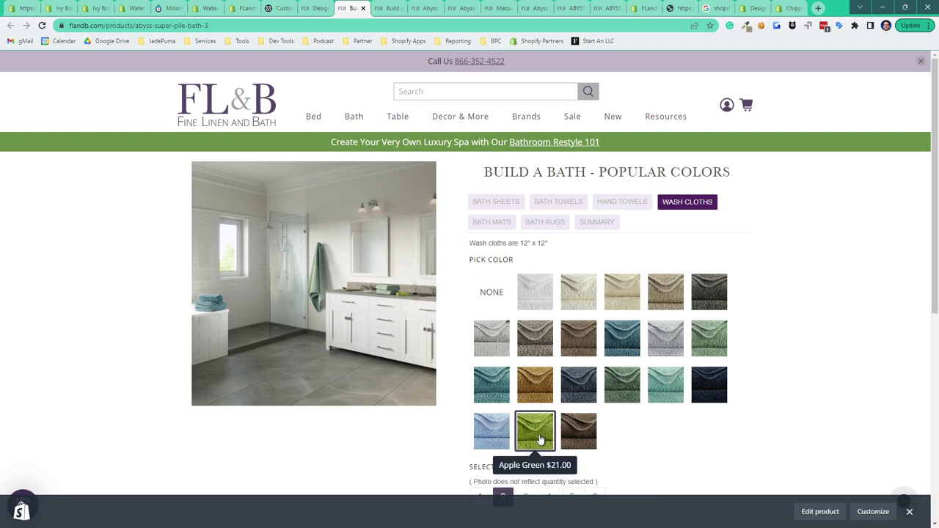
pyautogui.scroll(-2, 587, 427)
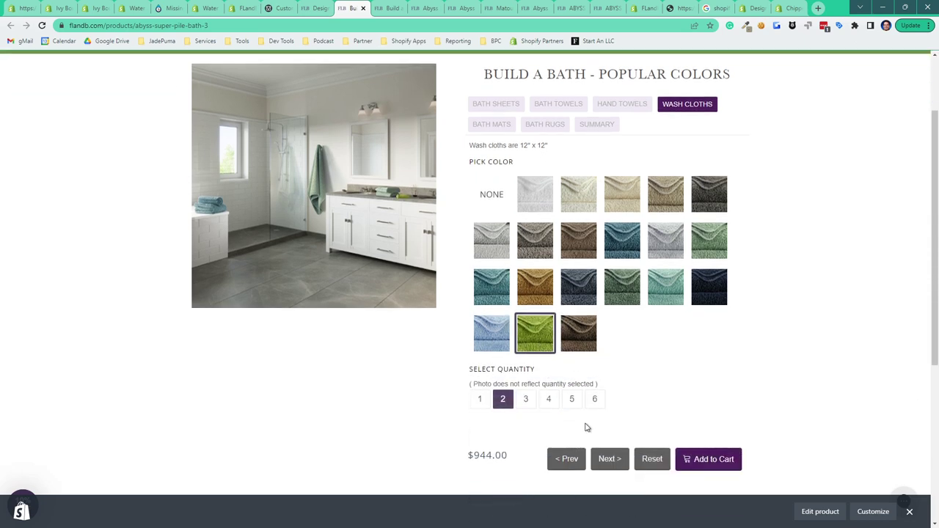
pyautogui.click(484, 403)
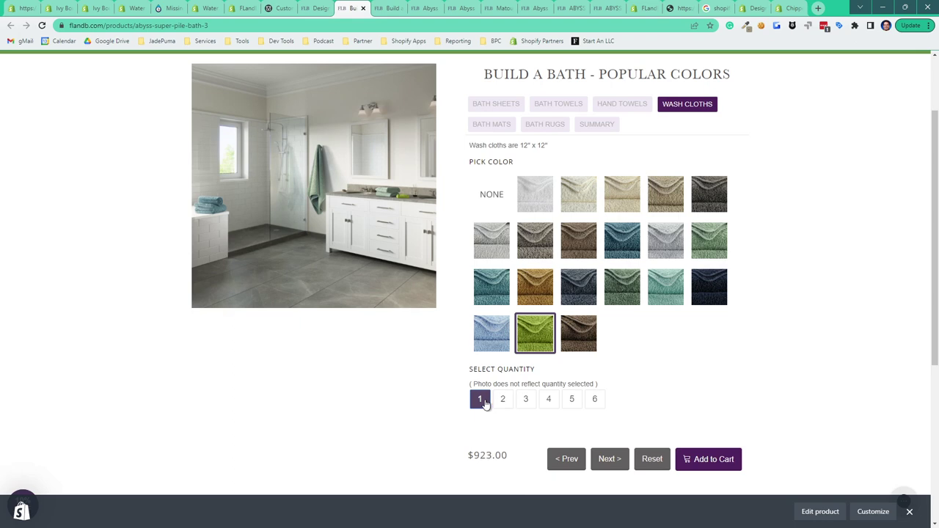
# - Add a Medium 23" x 39" bath mat in brown Funghi, totalling $1,092.00
pyautogui.click(613, 460)
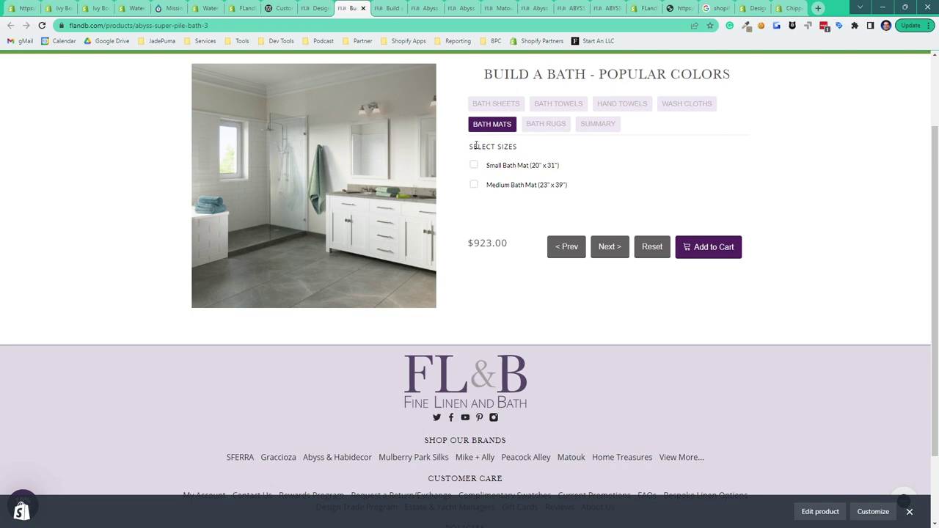
pyautogui.click(475, 185)
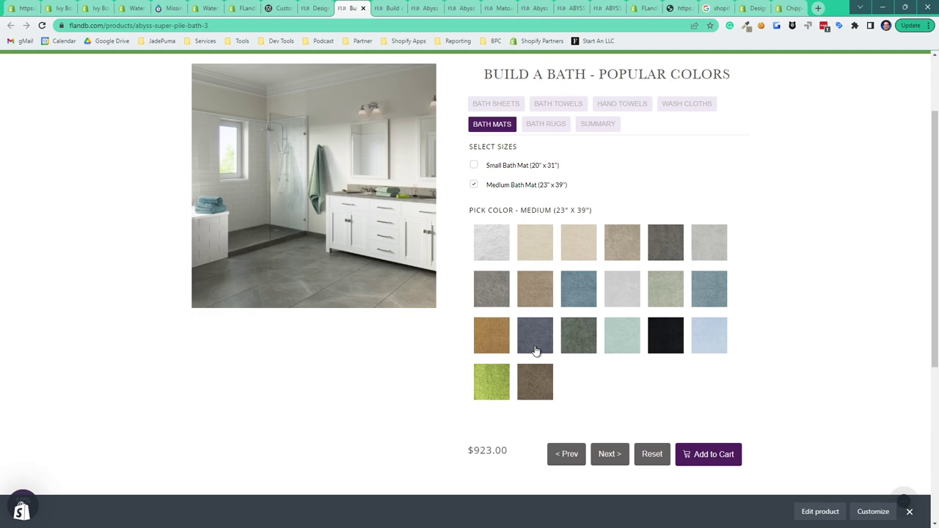
pyautogui.click(527, 387)
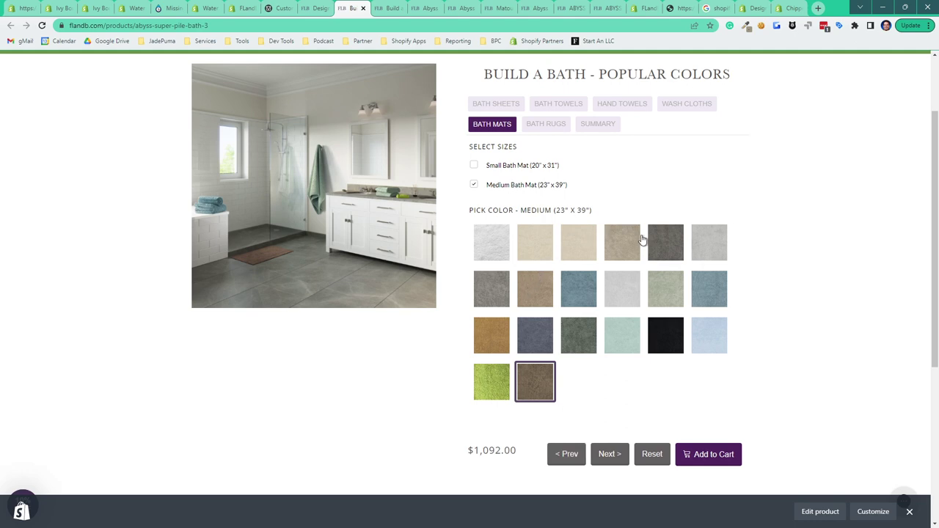
pyautogui.click(612, 456)
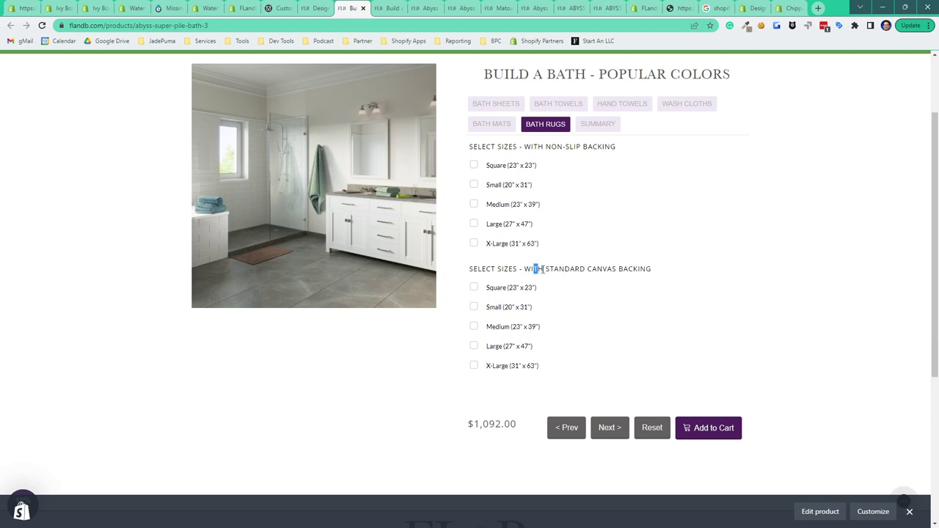
# - Add a Large 27" x 47" non-slip bath rug in Gris, totalling $1,443.00
pyautogui.moveTo(542, 269); pyautogui.dragTo(639, 269)
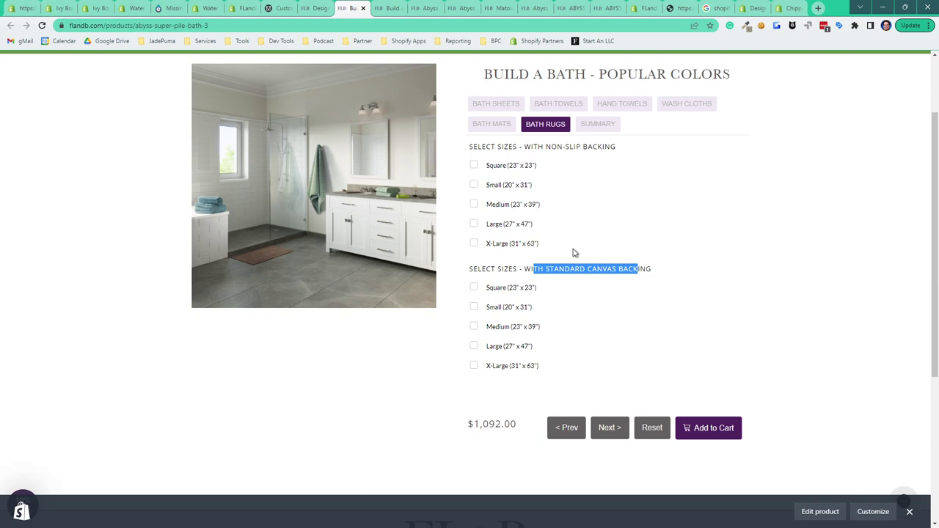
pyautogui.click(474, 224)
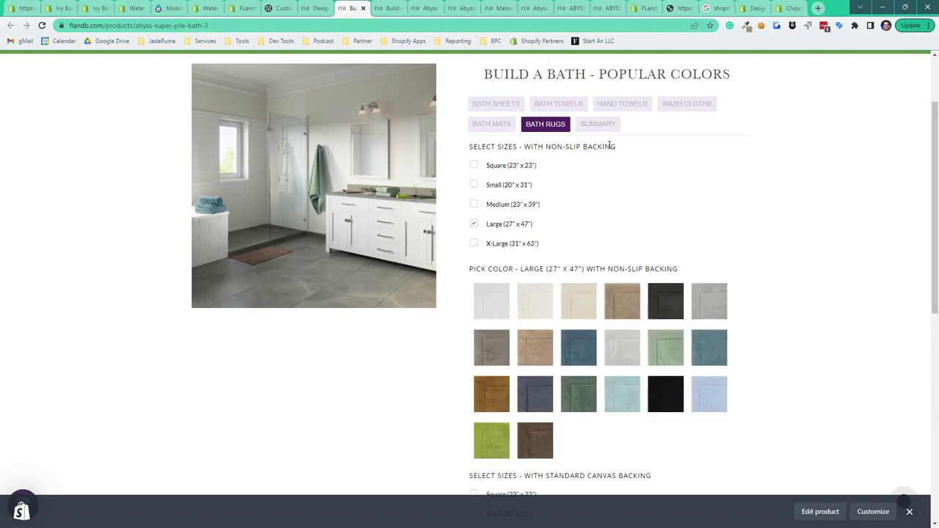
pyautogui.click(672, 308)
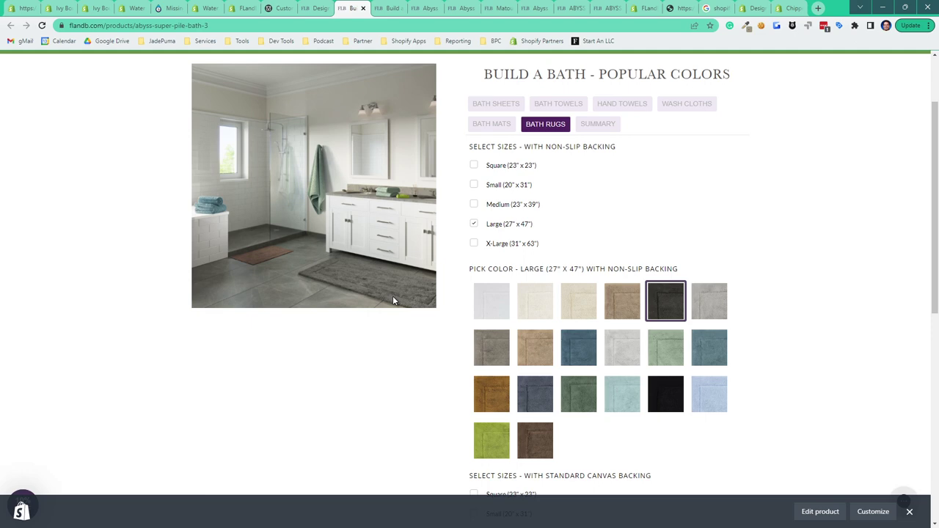
pyautogui.scroll(-3, 652, 434)
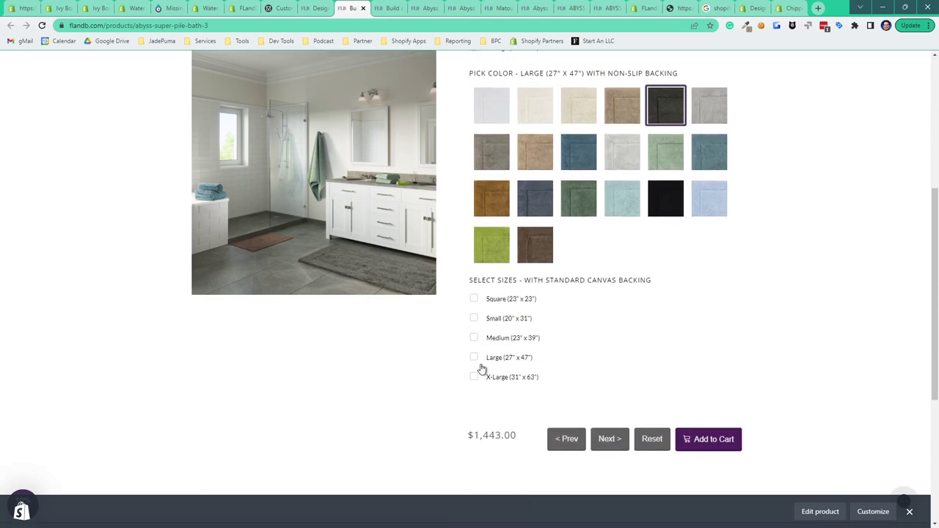
# - From the summary, recolour the large rug to Ivory and the Medium bath mat to White
pyautogui.click(619, 441)
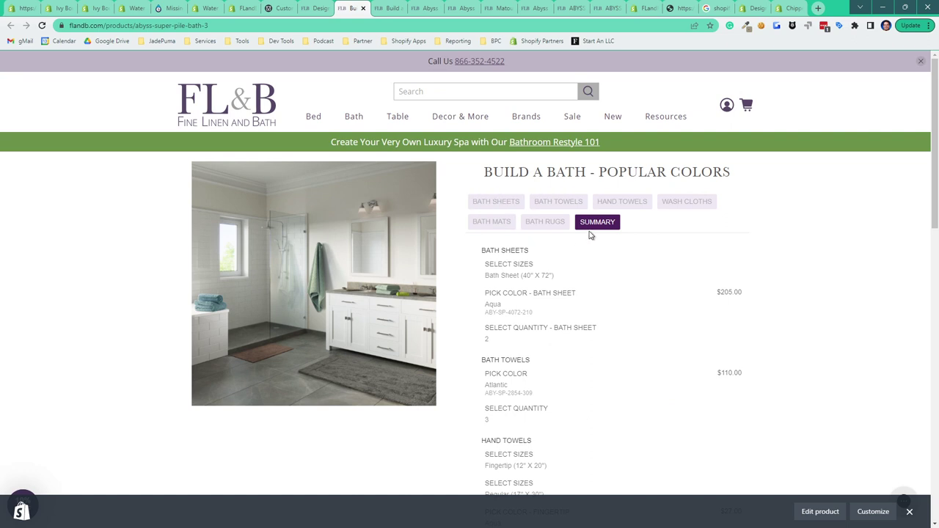
pyautogui.scroll(-8, 547, 274)
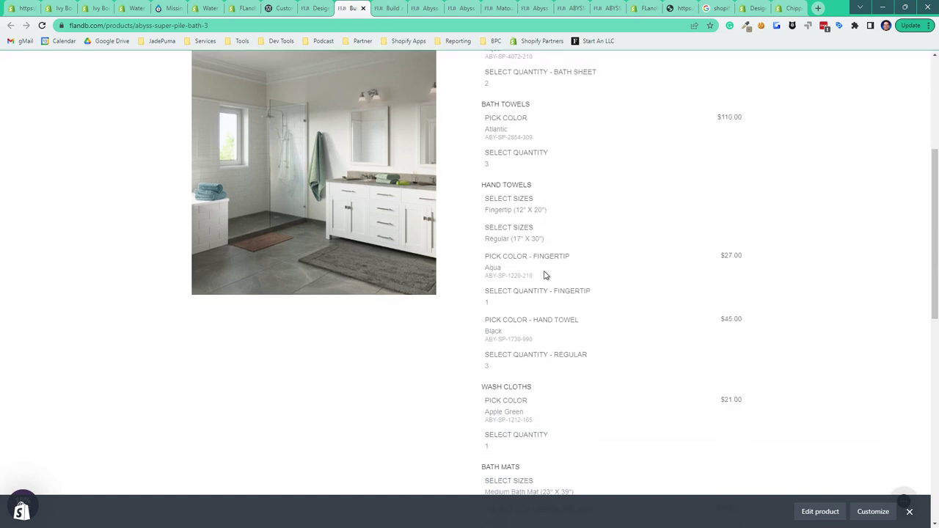
pyautogui.scroll(10, 547, 309)
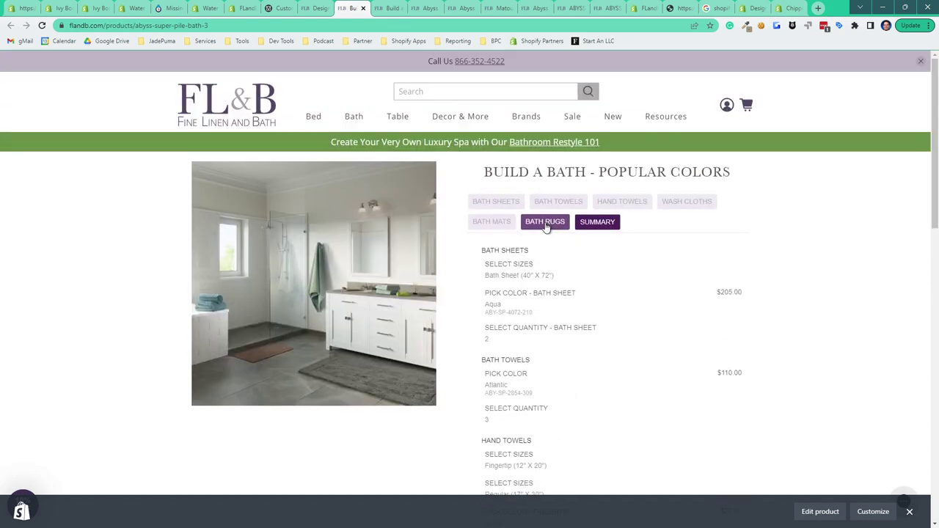
pyautogui.click(545, 223)
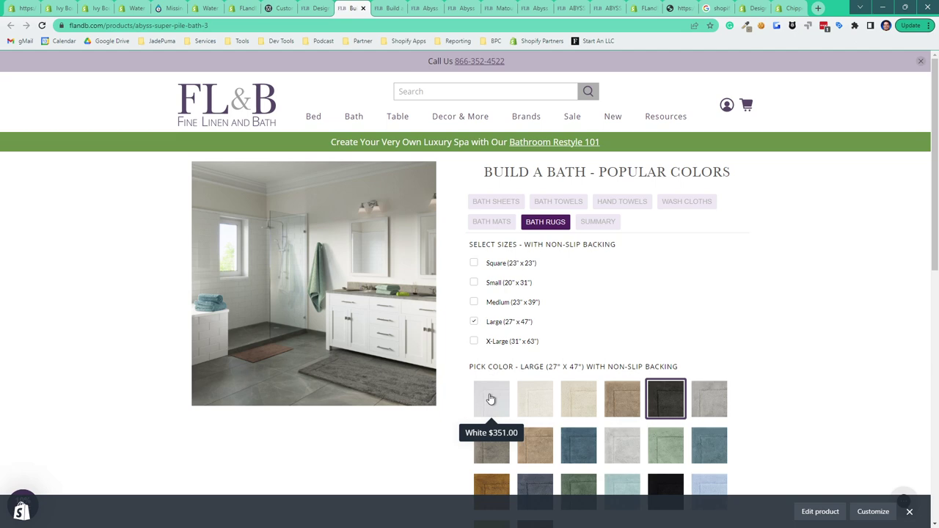
pyautogui.click(542, 401)
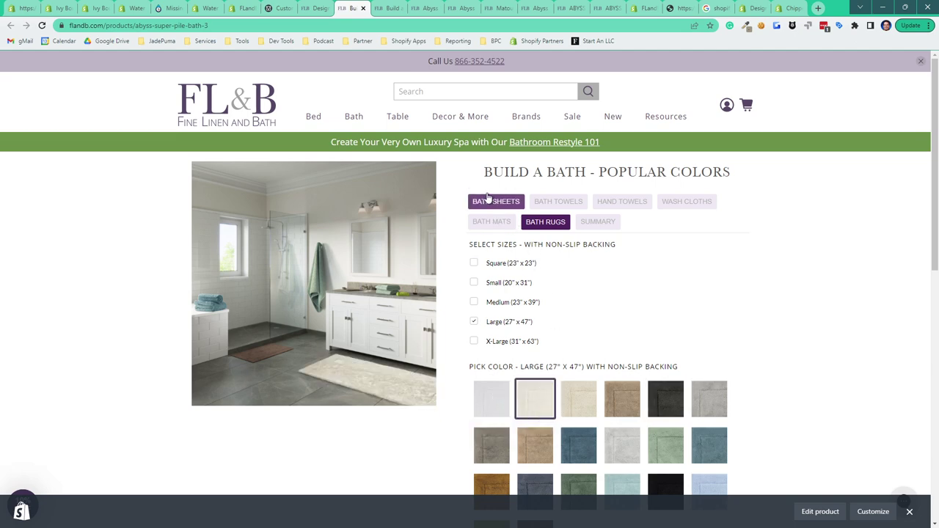
pyautogui.click(483, 225)
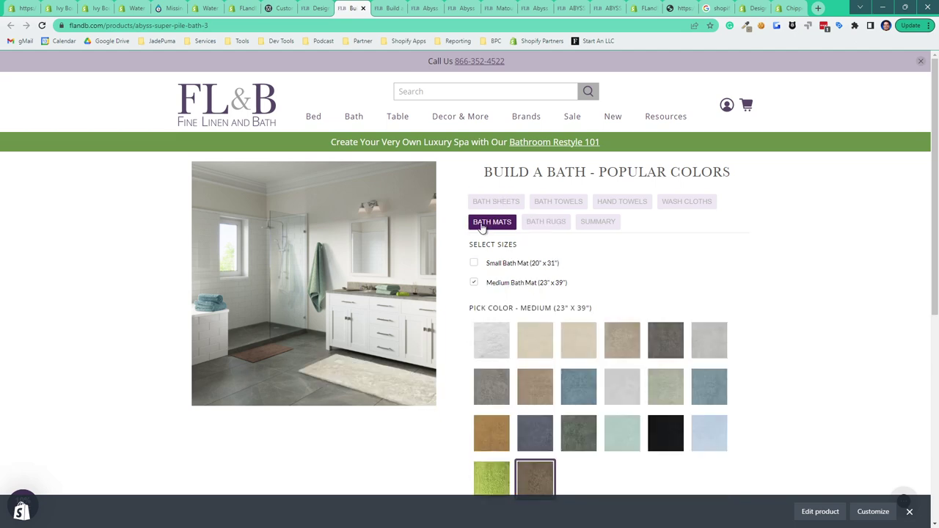
pyautogui.click(491, 350)
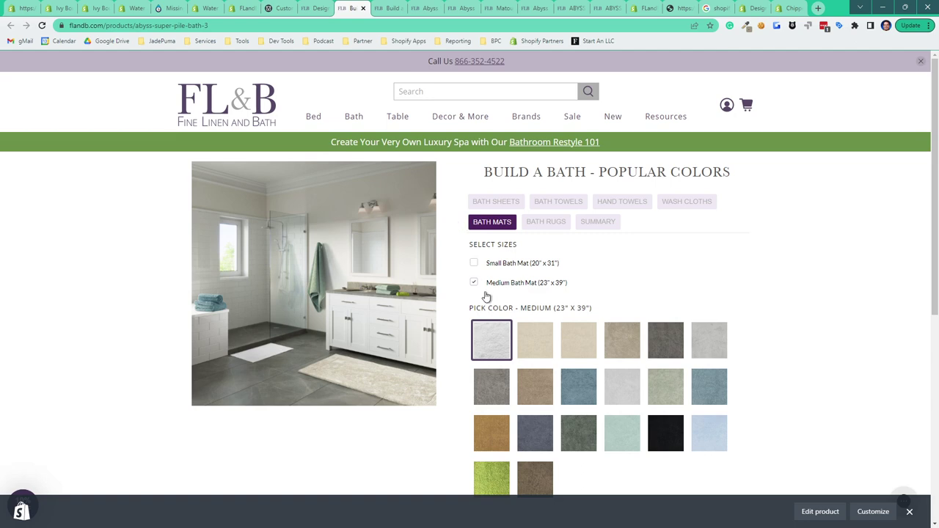
# - Review the full order summary down to its $1,443.00 total
pyautogui.click(601, 225)
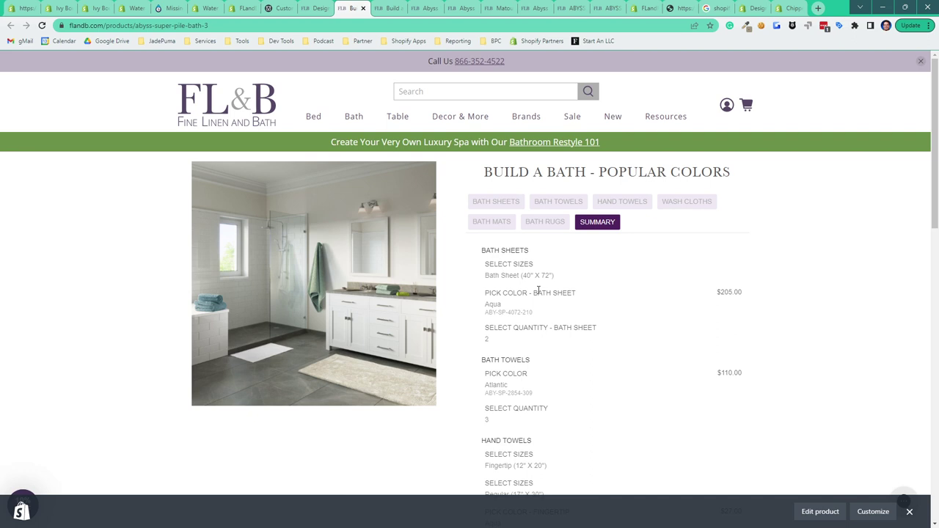
pyautogui.scroll(-10, 538, 293)
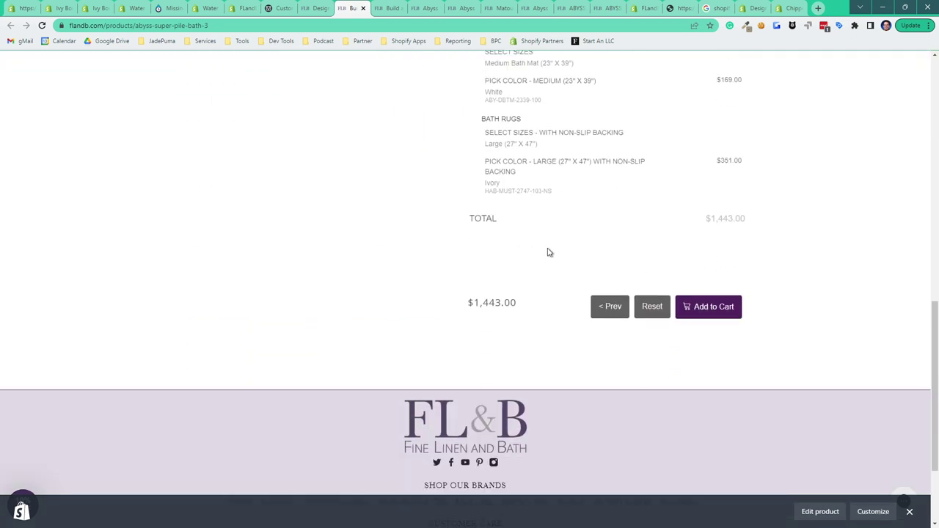
pyautogui.scroll(2, 594, 339)
pyautogui.scroll(-4, 724, 267)
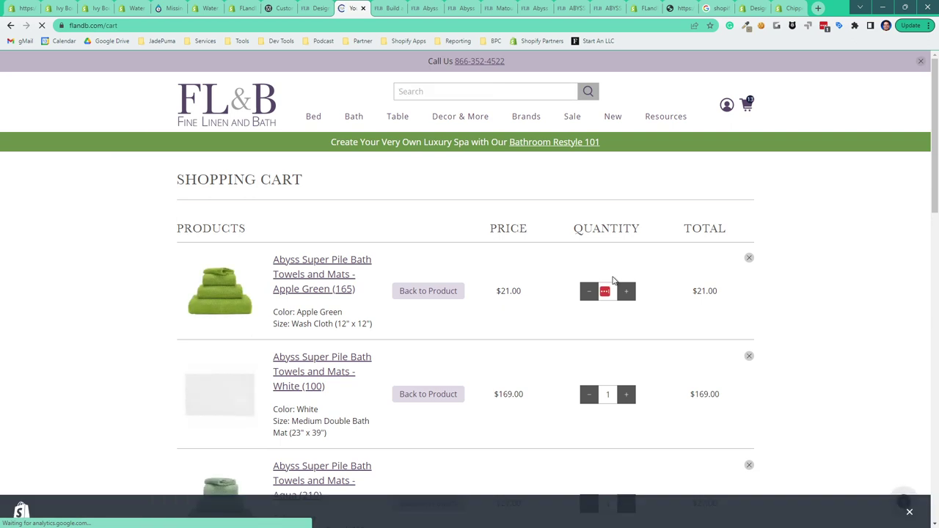
# - Scroll through the cart items down to the $1,443.00 subtotal and Checkout button
pyautogui.scroll(-3, 613, 282)
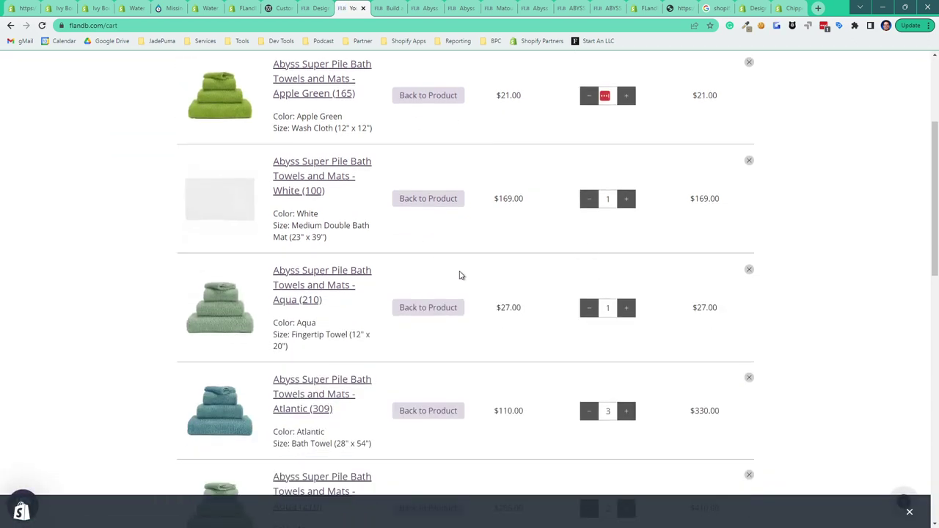
pyautogui.scroll(-2, 459, 275)
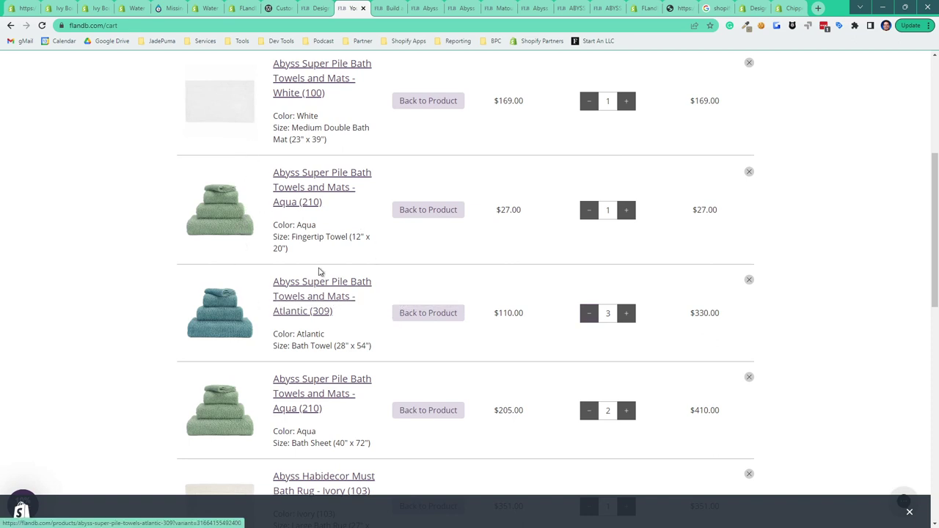
pyautogui.scroll(-7, 318, 294)
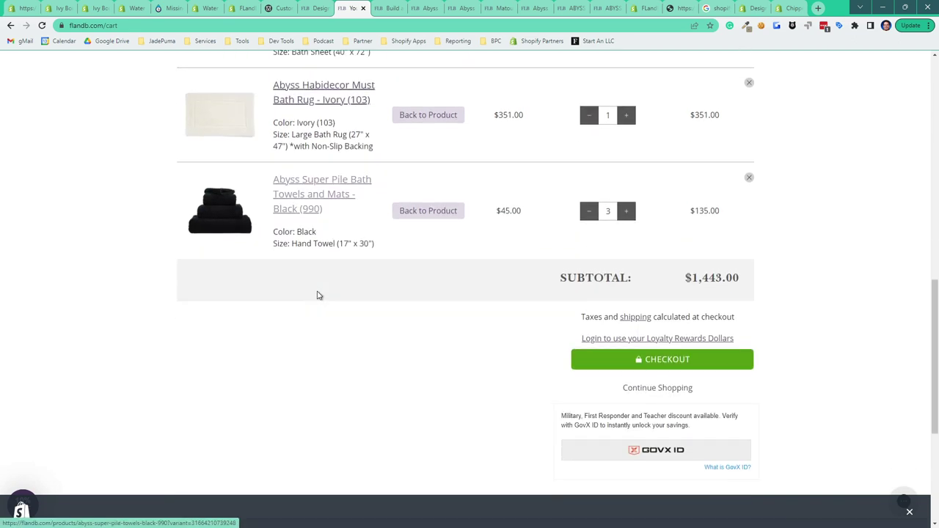